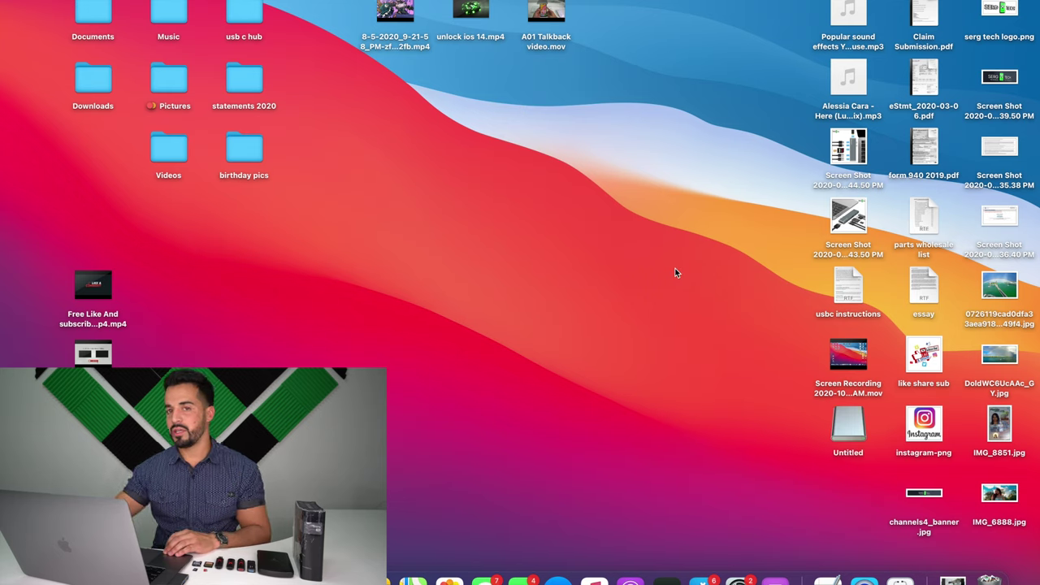
# Step: Try copying IMG_6888.jpg and channels4_banner.jpg onto the Untitled drive, dismissing both copy errors
pyautogui.doubleClick(852, 424)
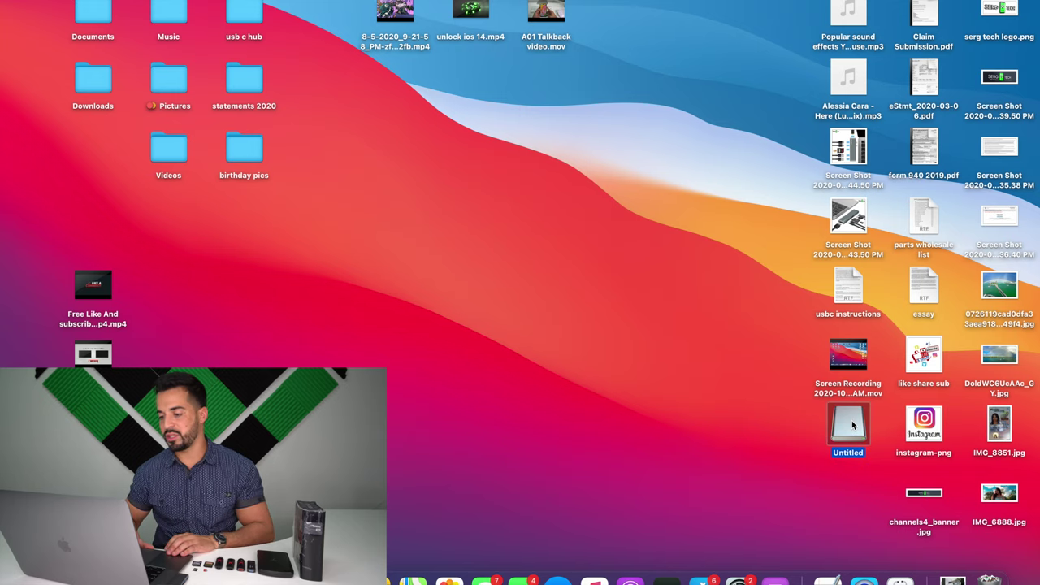
pyautogui.moveTo(453, 77); pyautogui.dragTo(451, 137)
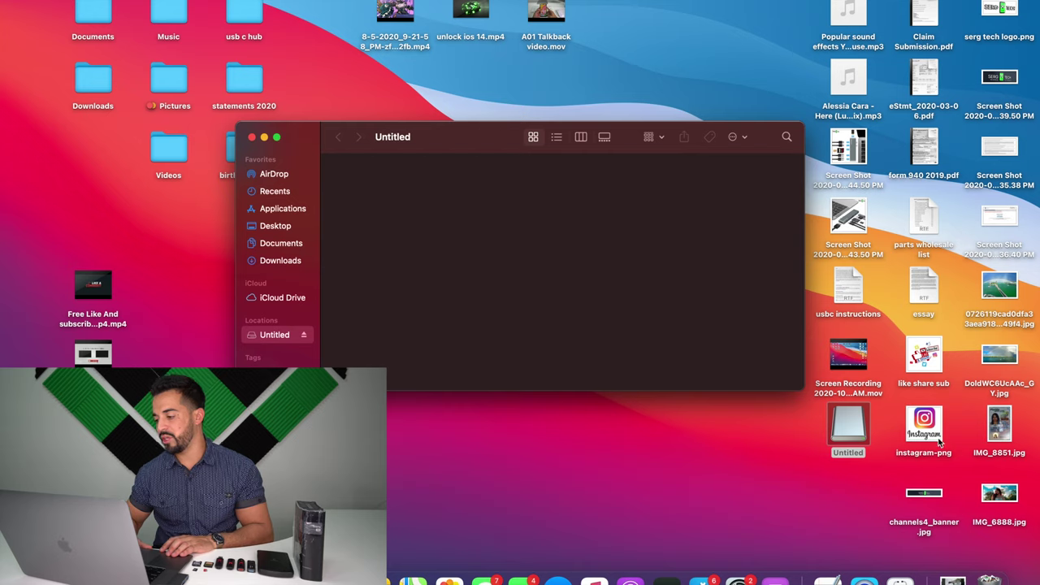
pyautogui.moveTo(999, 494); pyautogui.dragTo(503, 285)
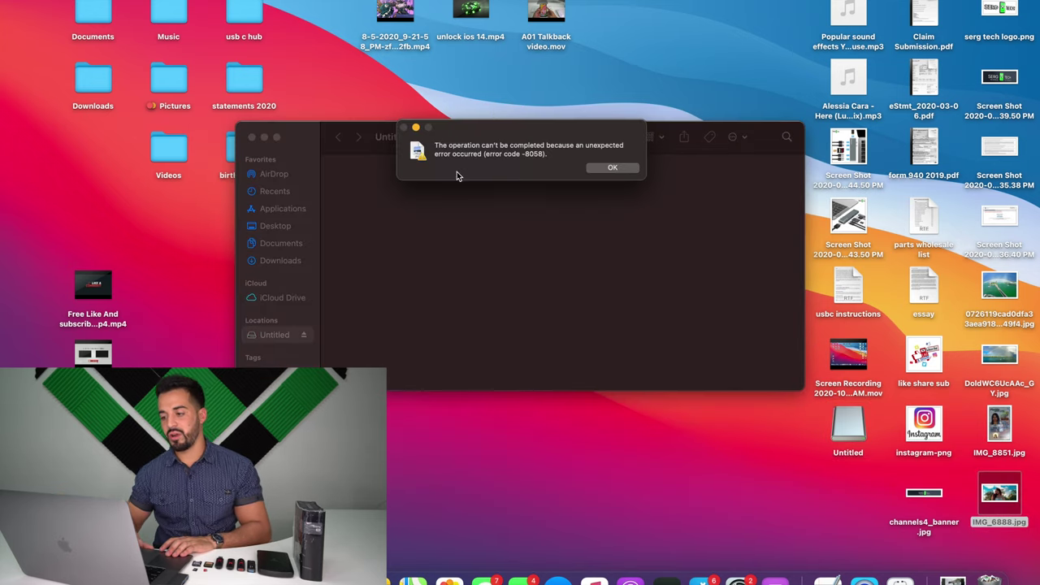
pyautogui.click(593, 169)
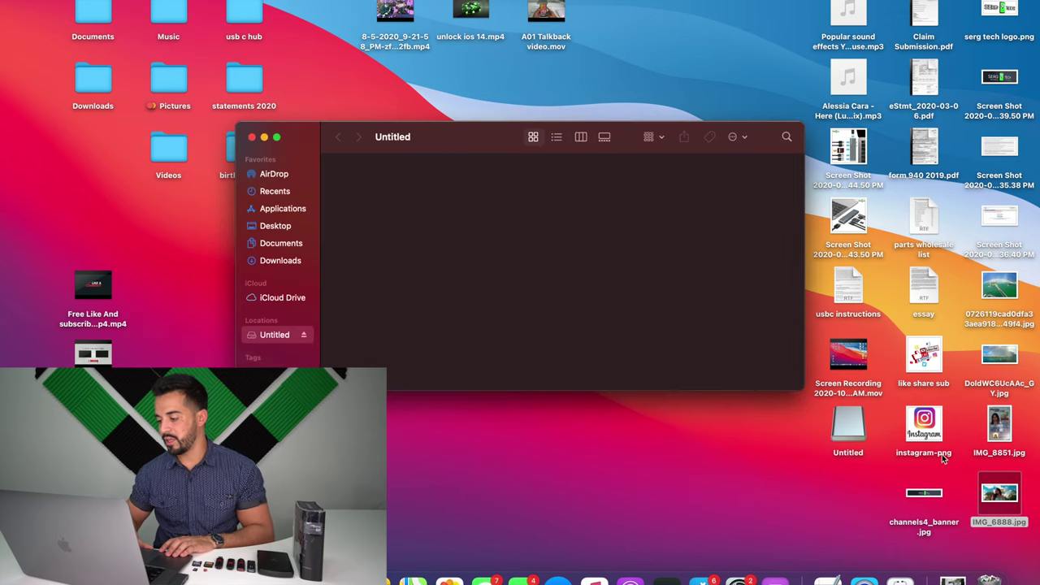
pyautogui.moveTo(943, 502); pyautogui.dragTo(485, 230)
pyautogui.click(615, 168)
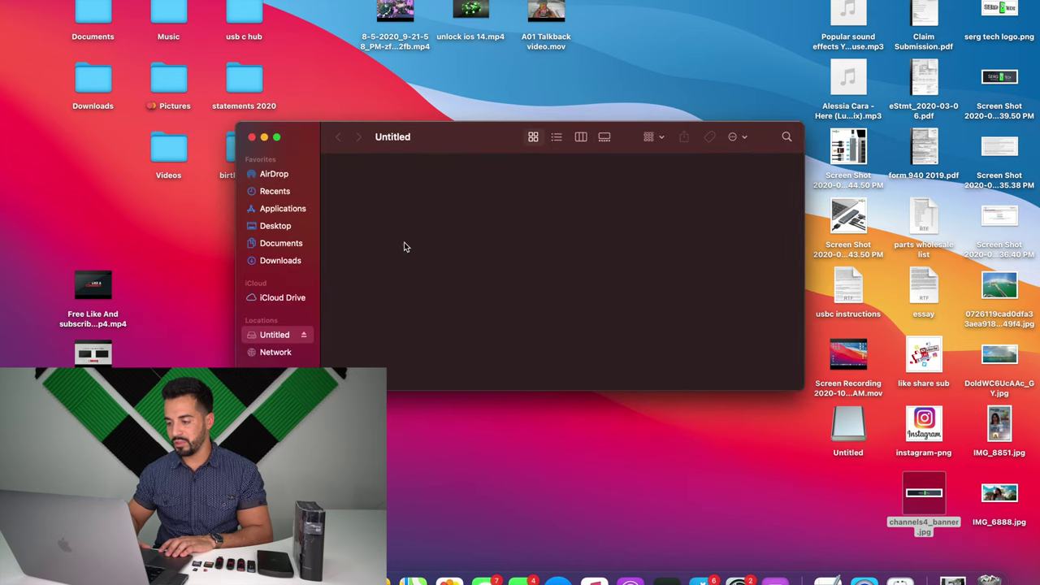
pyautogui.click(252, 136)
# Step: Show Get Info for the Untitled drive to check its unknown format and zero bytes available
pyautogui.rightClick(848, 424)
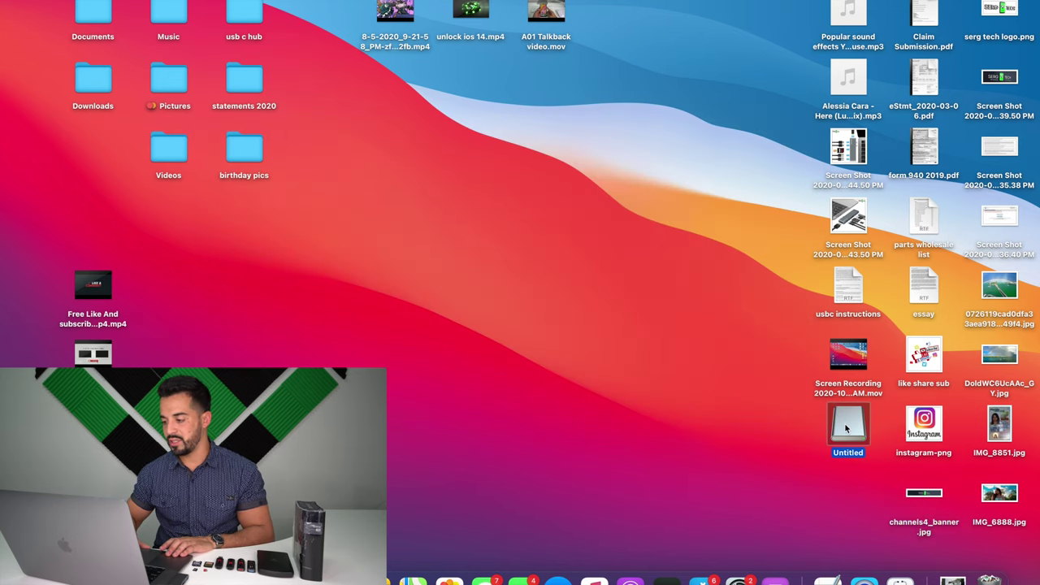
pyautogui.click(878, 294)
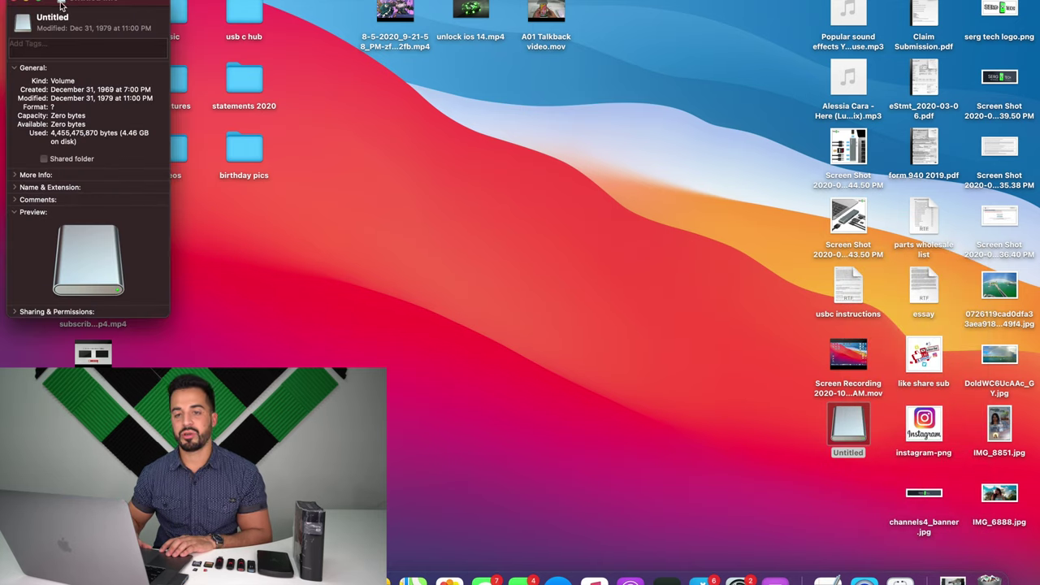
pyautogui.moveTo(55, 4); pyautogui.dragTo(112, 43)
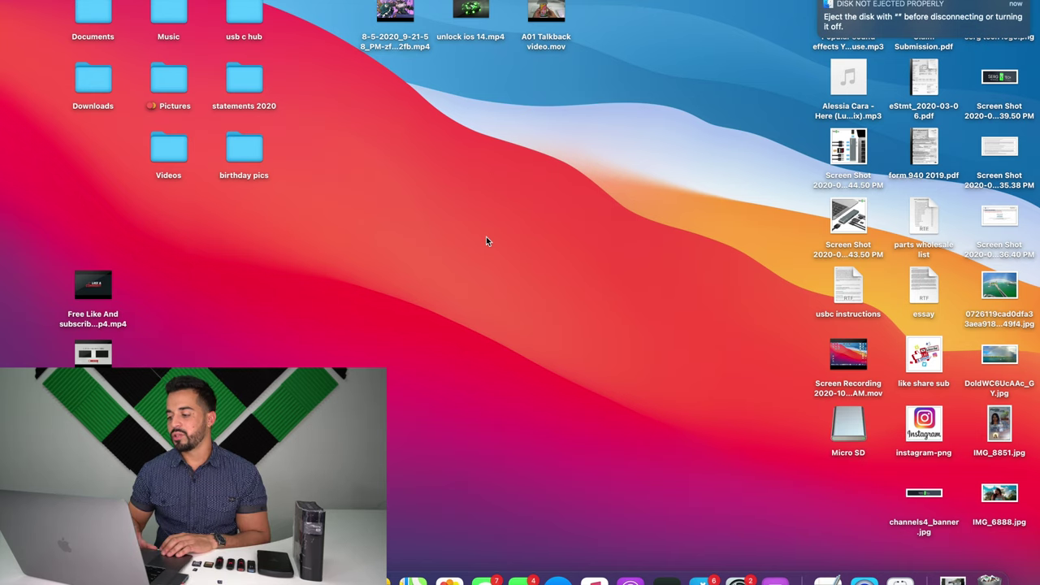
# Step: Open the Micro SD card and preview cropped-ilpi-logo-white2.png
pyautogui.doubleClick(852, 423)
pyautogui.moveTo(569, 182); pyautogui.dragTo(464, 144)
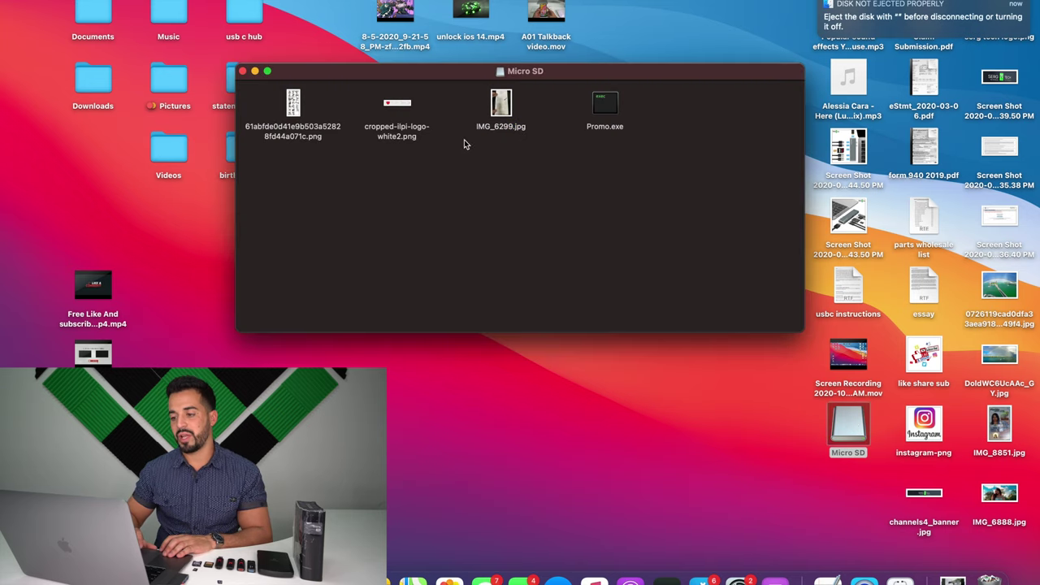
pyautogui.click(396, 107)
pyautogui.press('space')
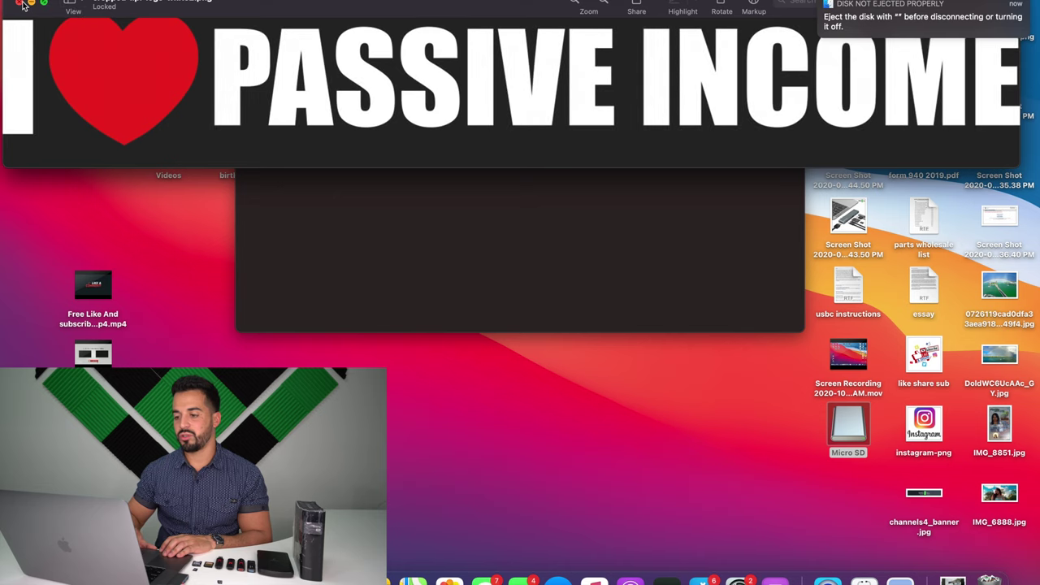
pyautogui.press('space')
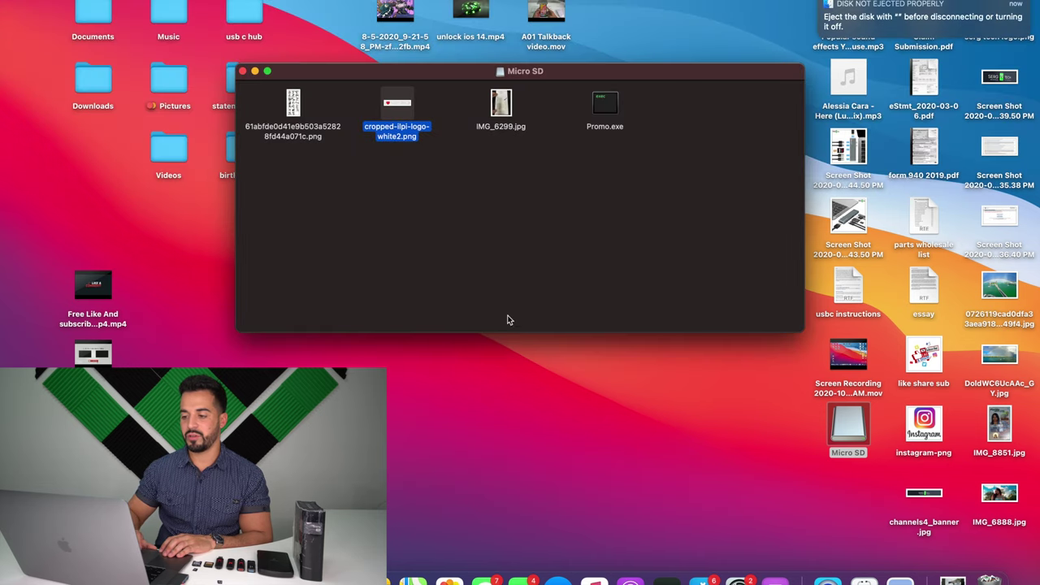
# Step: Copy cropped-ilpi-logo-white2.png from the card onto the desktop, then try dragging it back
pyautogui.moveTo(400, 128); pyautogui.dragTo(621, 432)
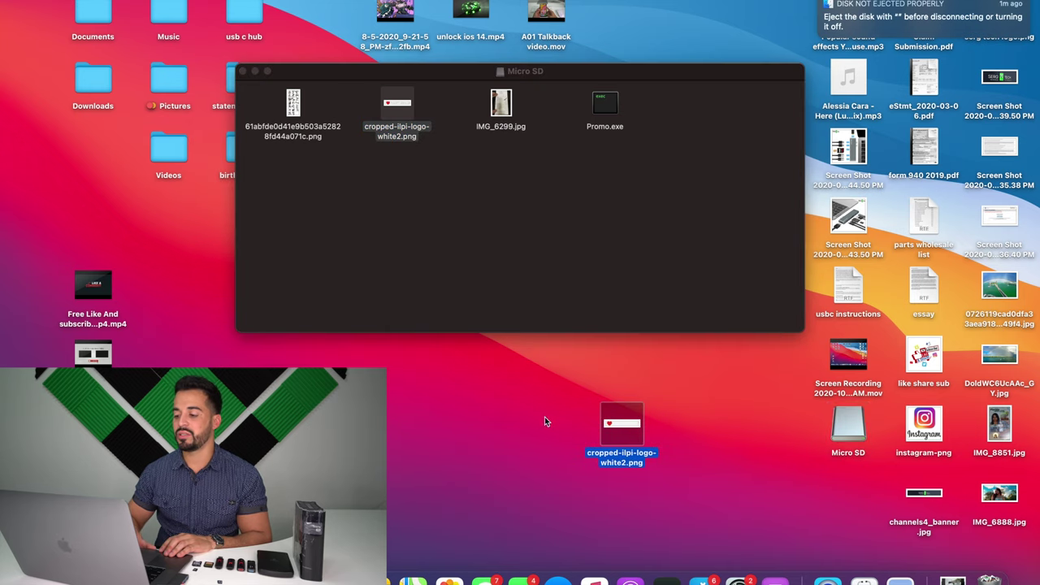
pyautogui.click(667, 386)
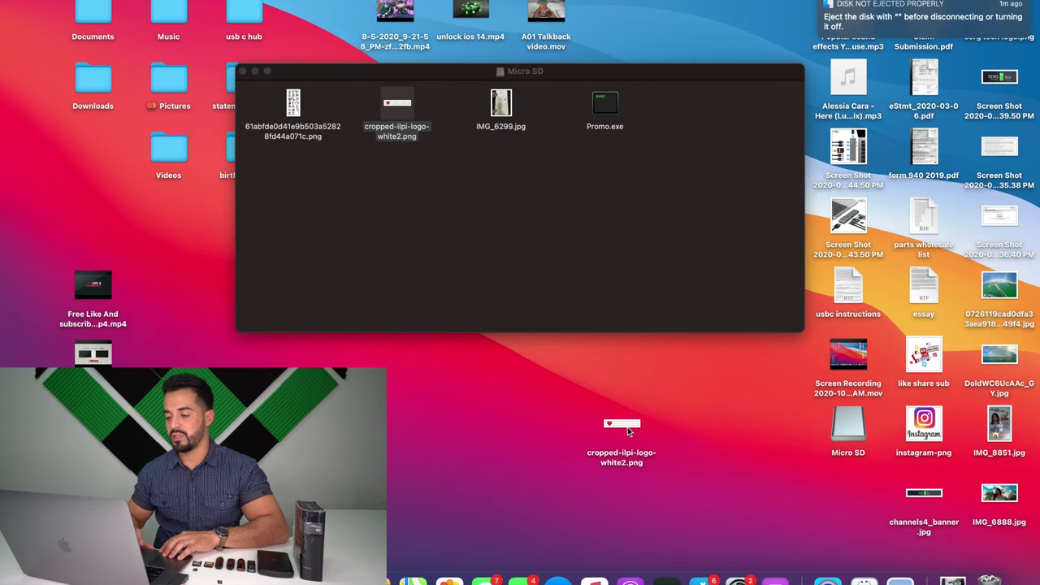
pyautogui.moveTo(626, 427); pyautogui.dragTo(521, 253)
# Step: Deselect the copied logo on the desktop and close the Micro SD window
pyautogui.click(576, 385)
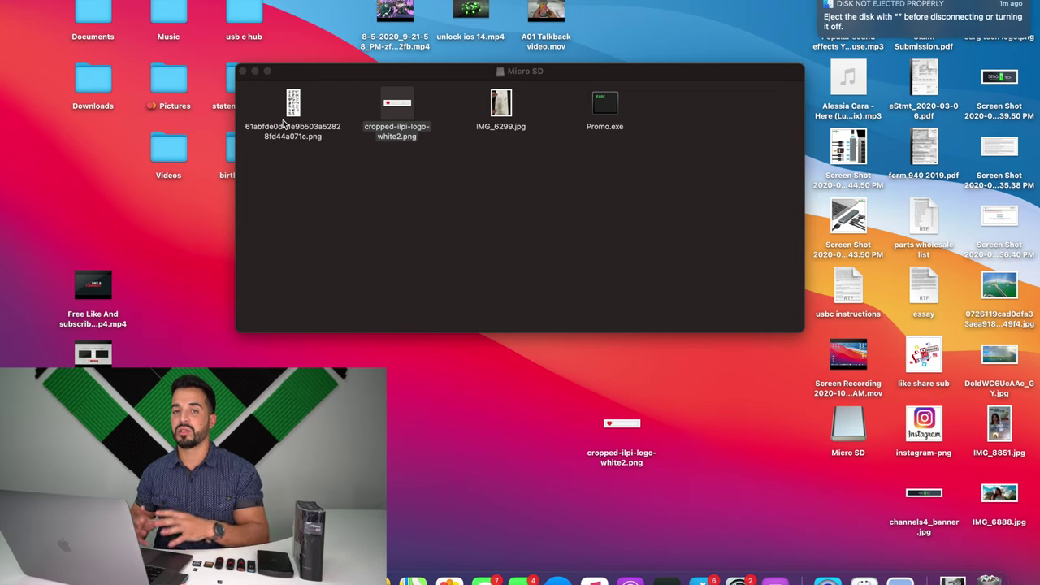
pyautogui.click(242, 71)
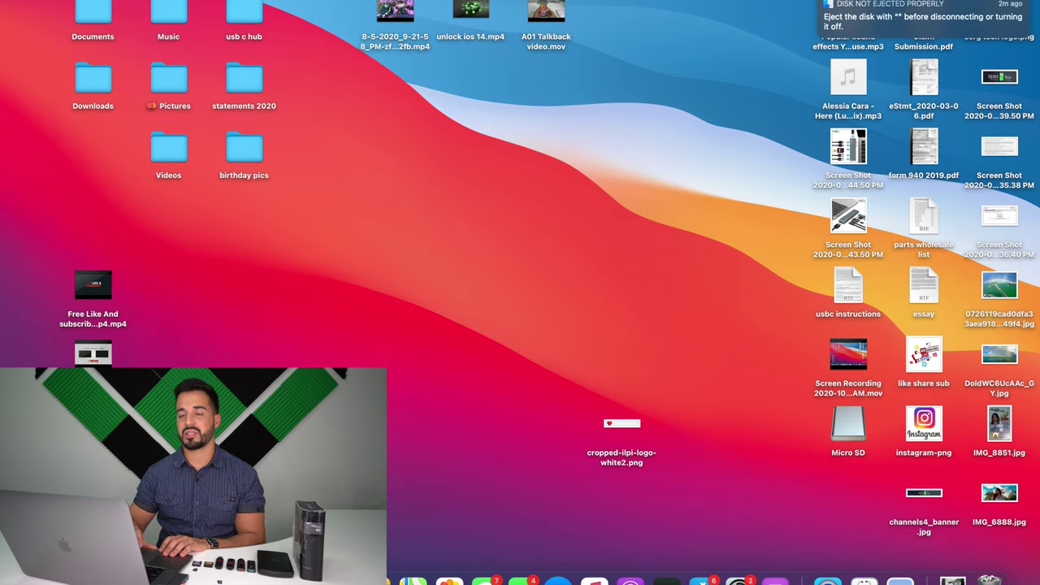
# Step: Launch Disk Utility through Spotlight search
pyautogui.press('super+space')
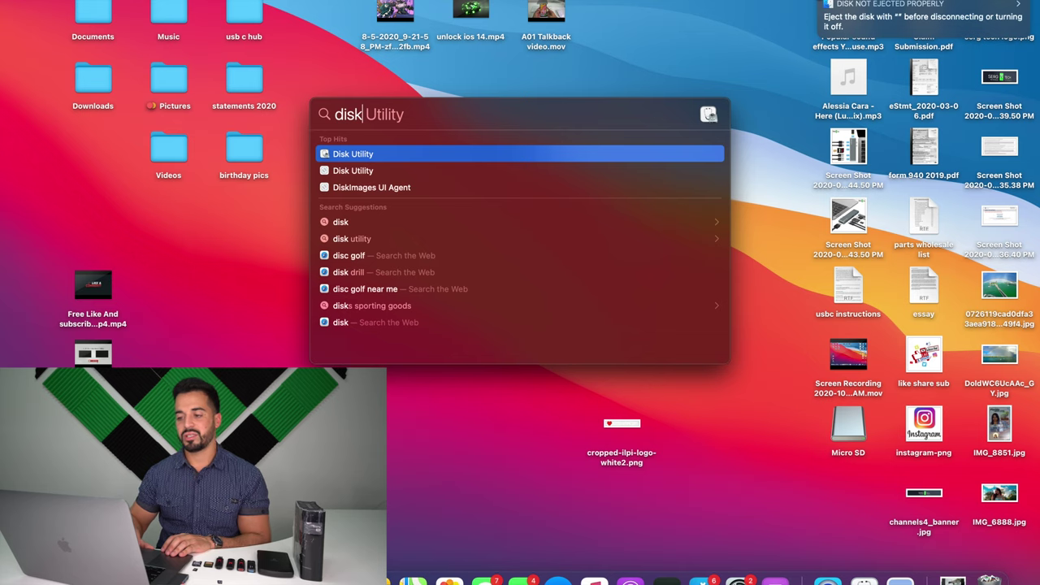
pyautogui.click(363, 159)
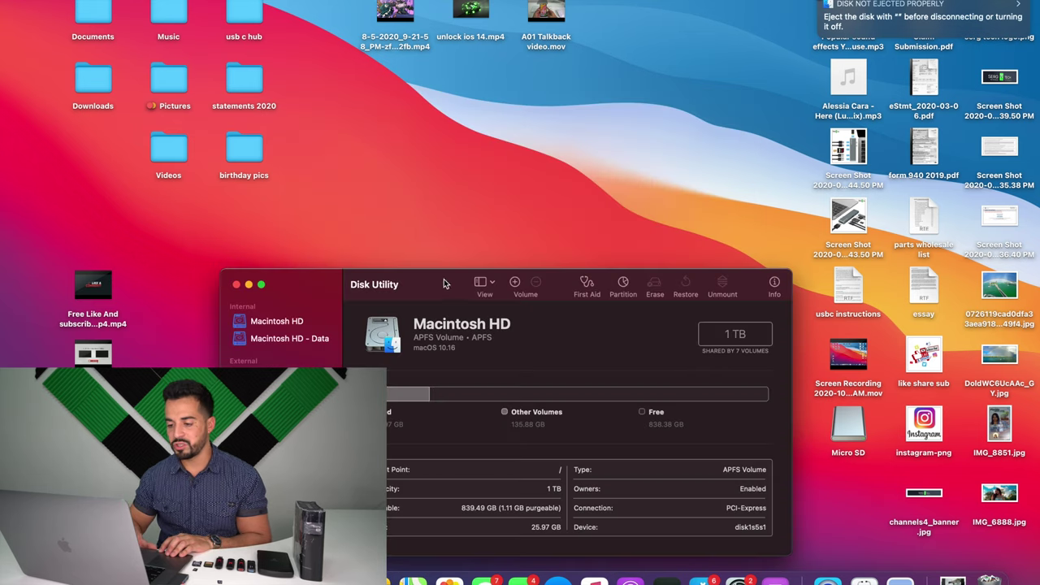
pyautogui.moveTo(433, 284); pyautogui.dragTo(424, 215)
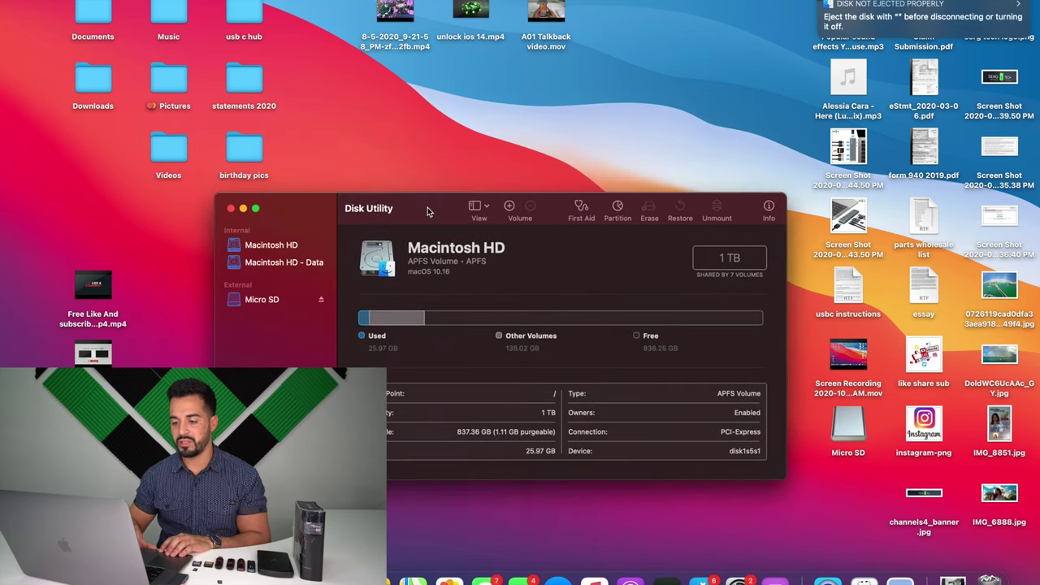
# Step: Select Micro SD and highlight its Windows NT File System (NTFS) format line
pyautogui.click(264, 310)
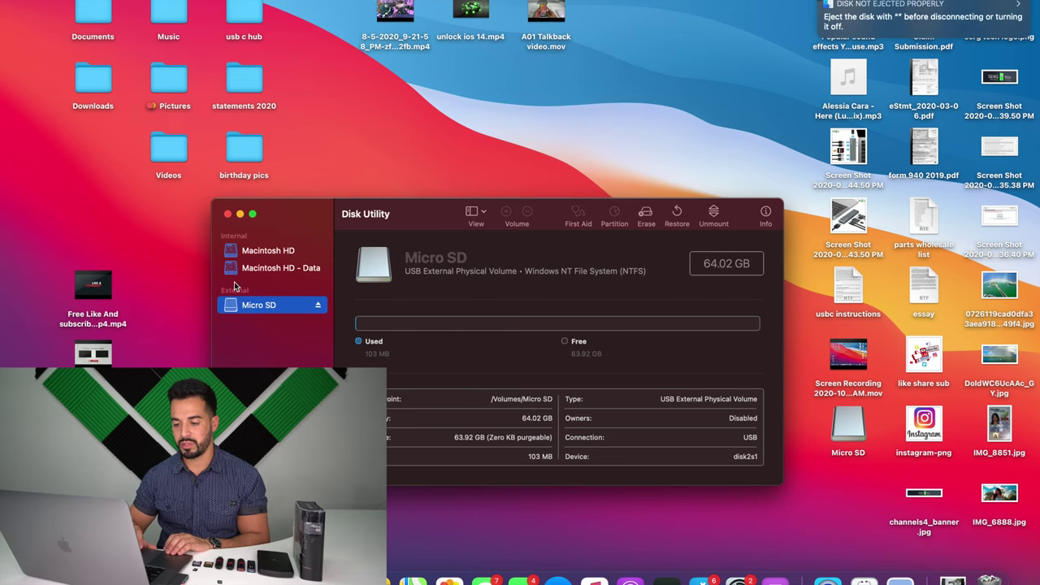
pyautogui.click(522, 271)
pyautogui.moveTo(522, 272); pyautogui.dragTo(609, 271)
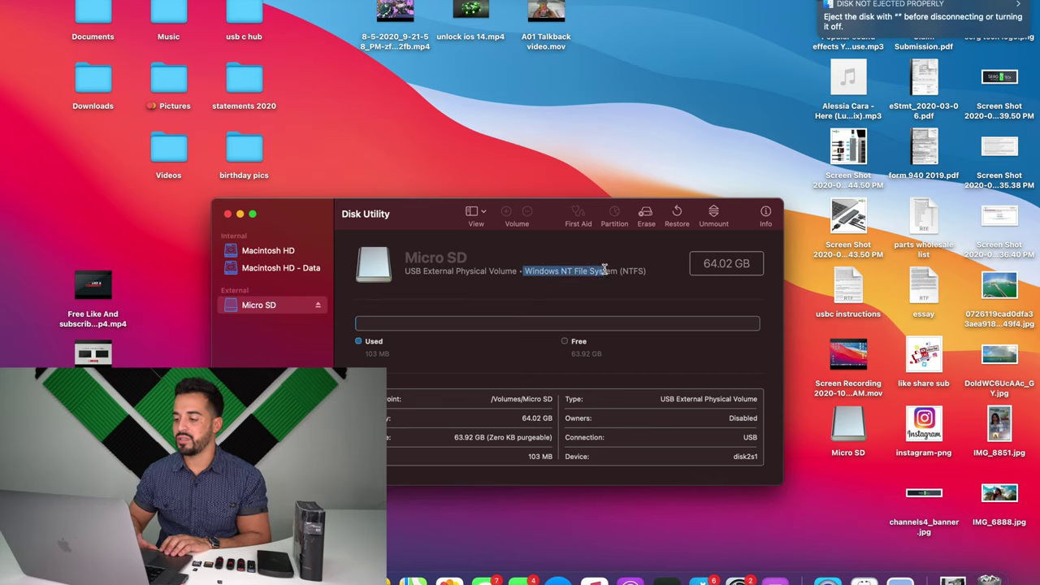
pyautogui.click(598, 271)
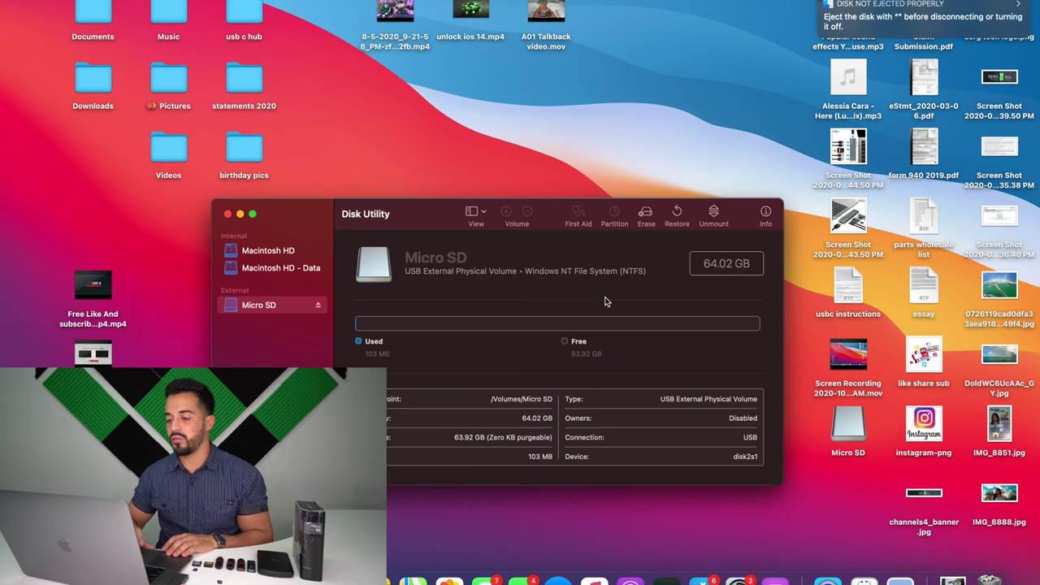
# Step: Erase the Micro SD card with ExFAT format, keeping its name, and dismiss the summary
pyautogui.click(646, 214)
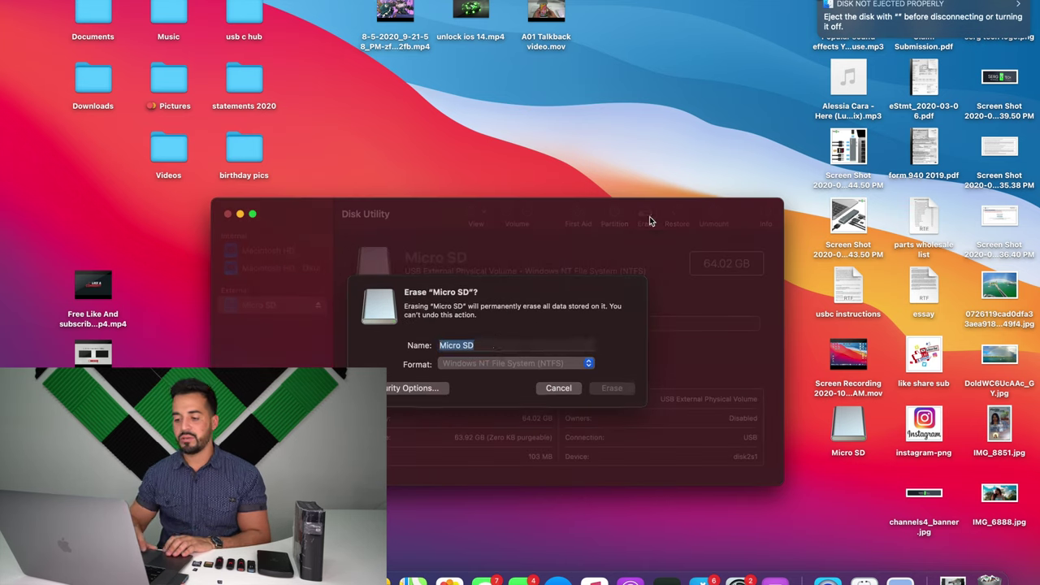
pyautogui.click(589, 367)
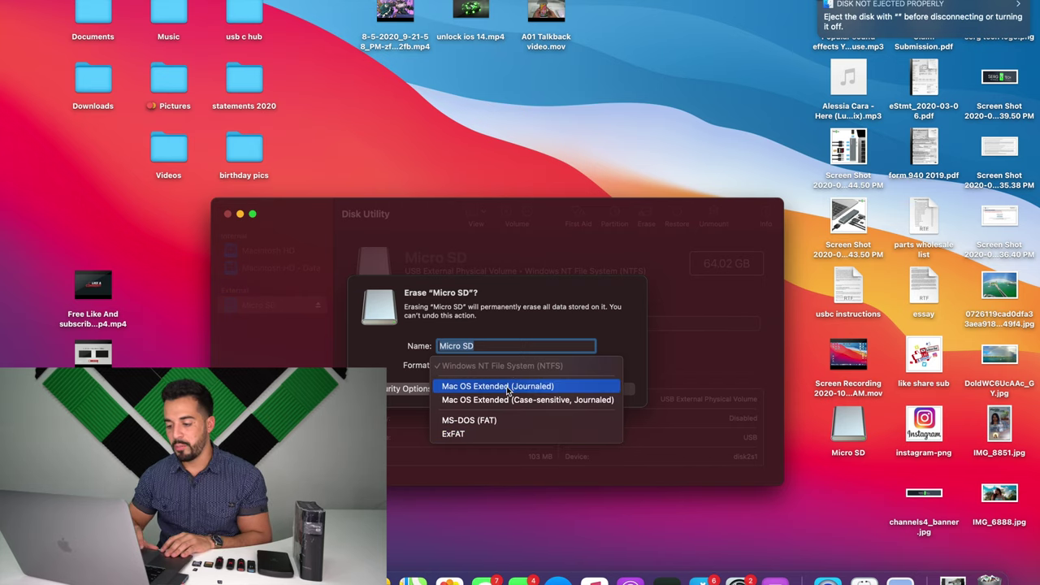
pyautogui.click(471, 436)
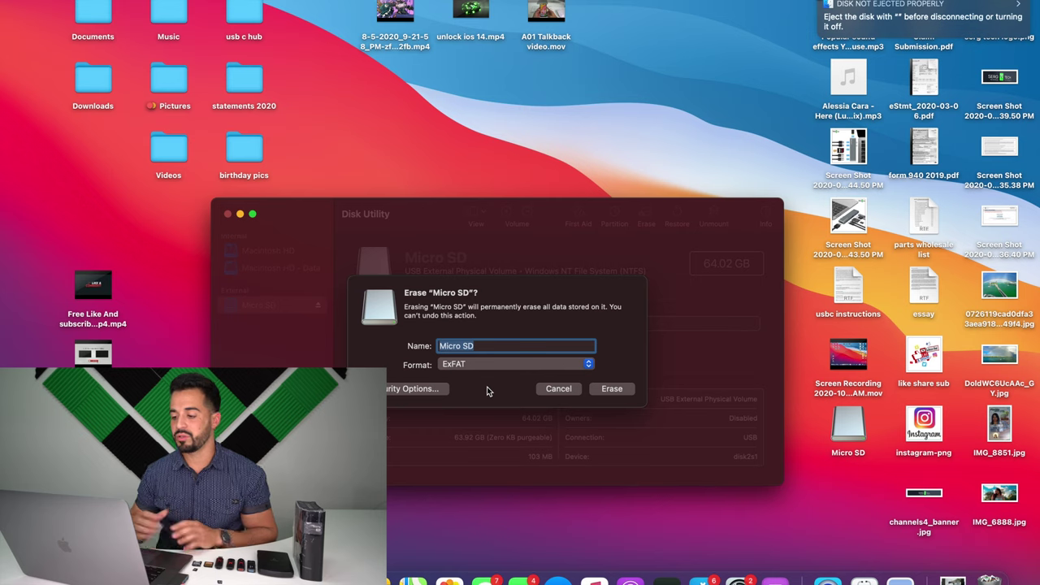
pyautogui.click(611, 388)
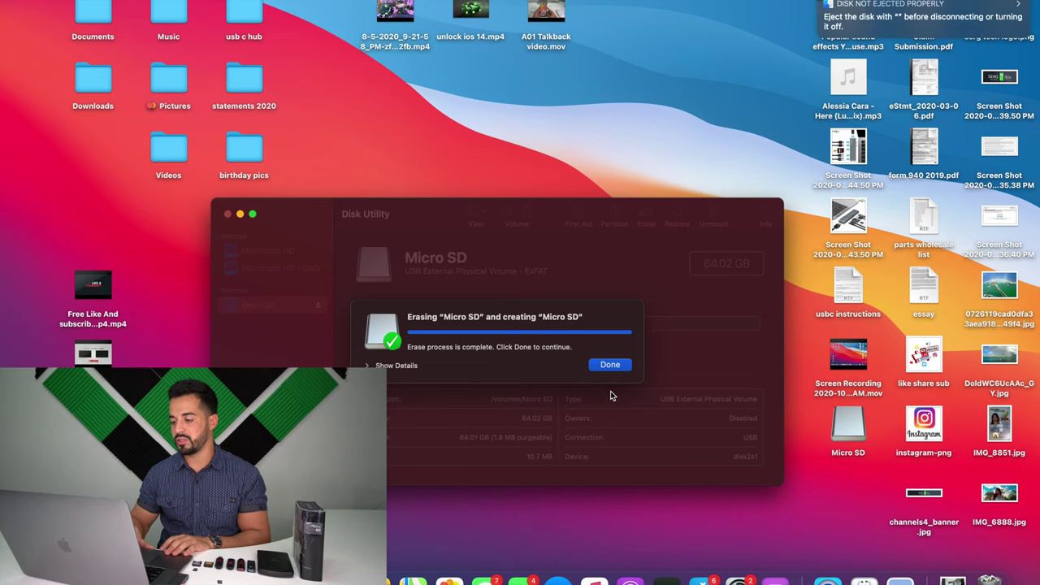
pyautogui.click(611, 365)
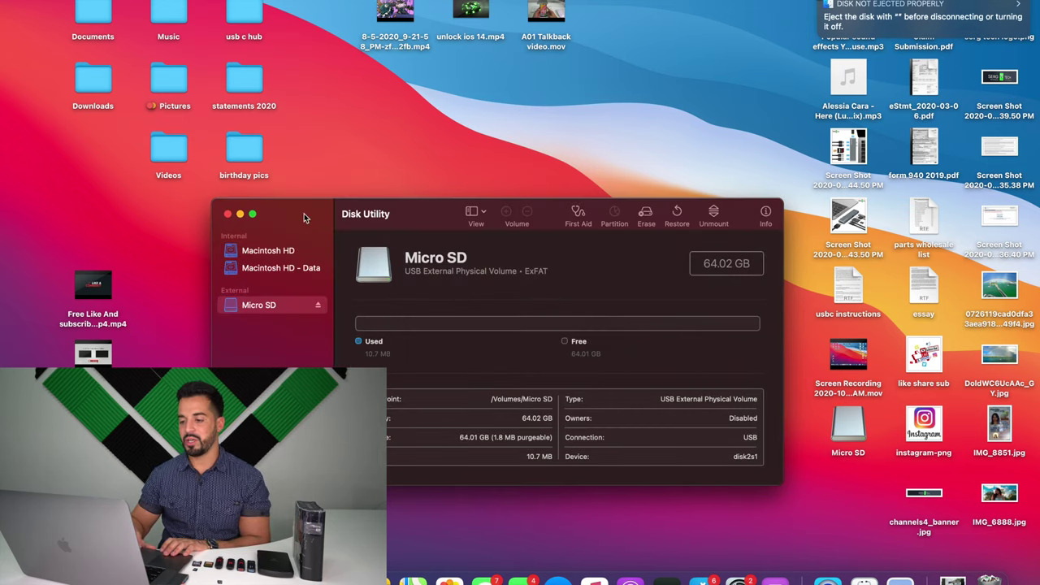
# Step: Close Disk Utility and open the Micro SD card's window in Finder
pyautogui.click(228, 215)
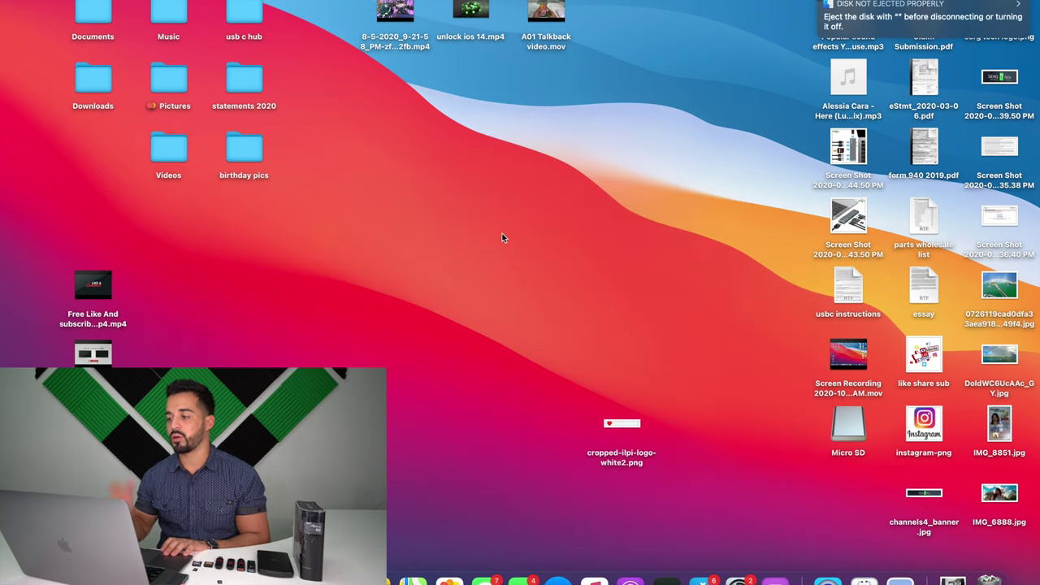
pyautogui.click(818, 4)
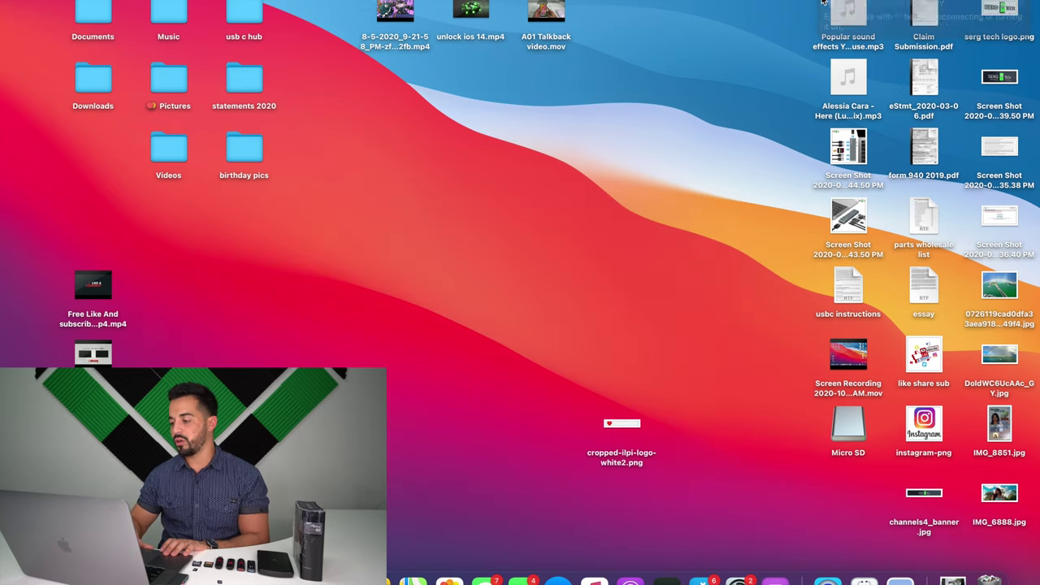
pyautogui.doubleClick(847, 431)
pyautogui.moveTo(478, 84); pyautogui.dragTo(446, 145)
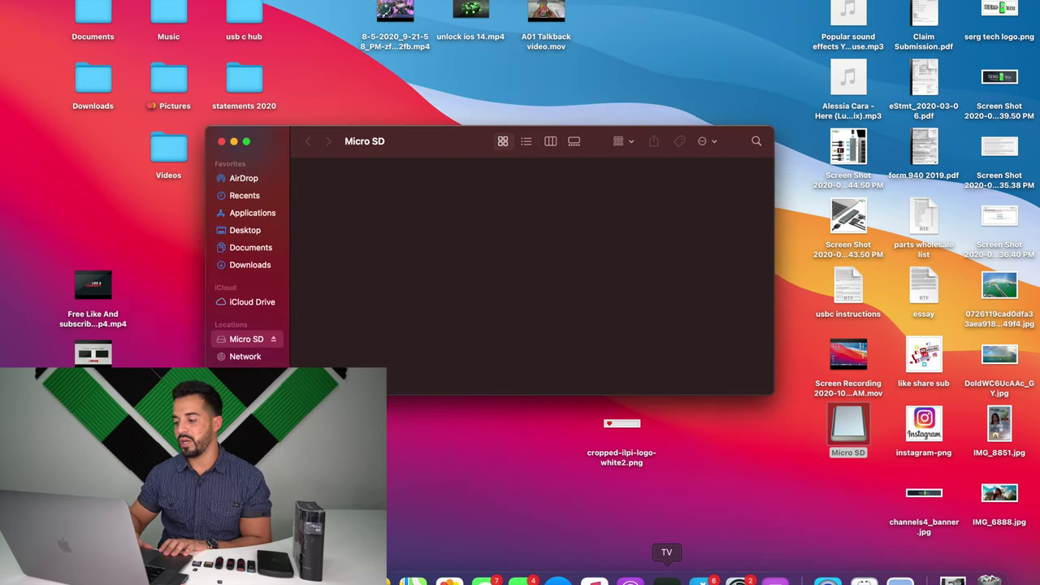
# Step: Copy cropped-ilpi-logo-white2.png, IMG_8851.jpg and IMG_6888.jpg onto the card, replacing the existing logo
pyautogui.moveTo(629, 426); pyautogui.dragTo(446, 295)
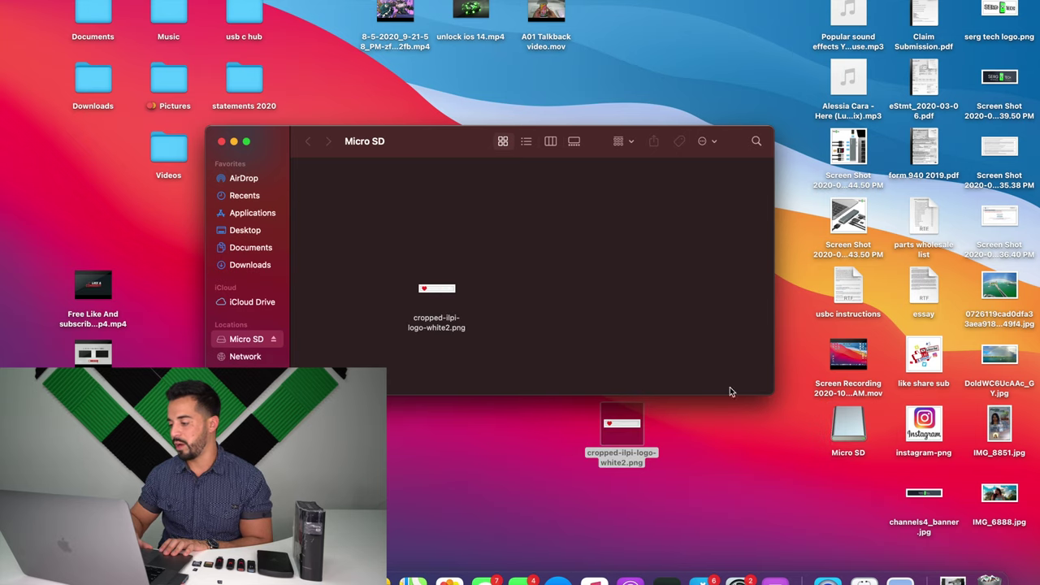
pyautogui.moveTo(999, 426); pyautogui.dragTo(420, 353)
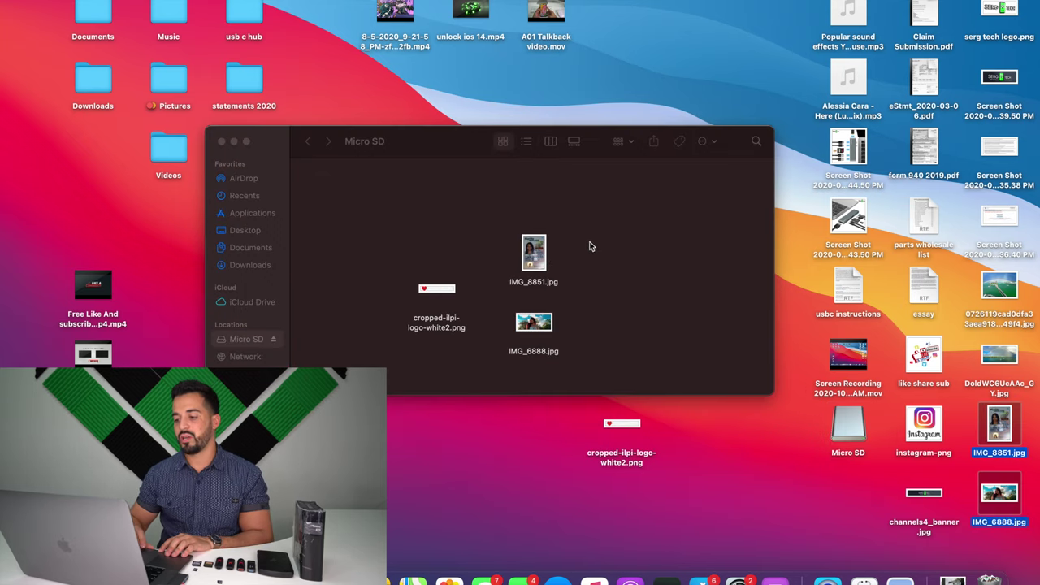
pyautogui.click(591, 246)
pyautogui.moveTo(441, 294); pyautogui.dragTo(455, 252)
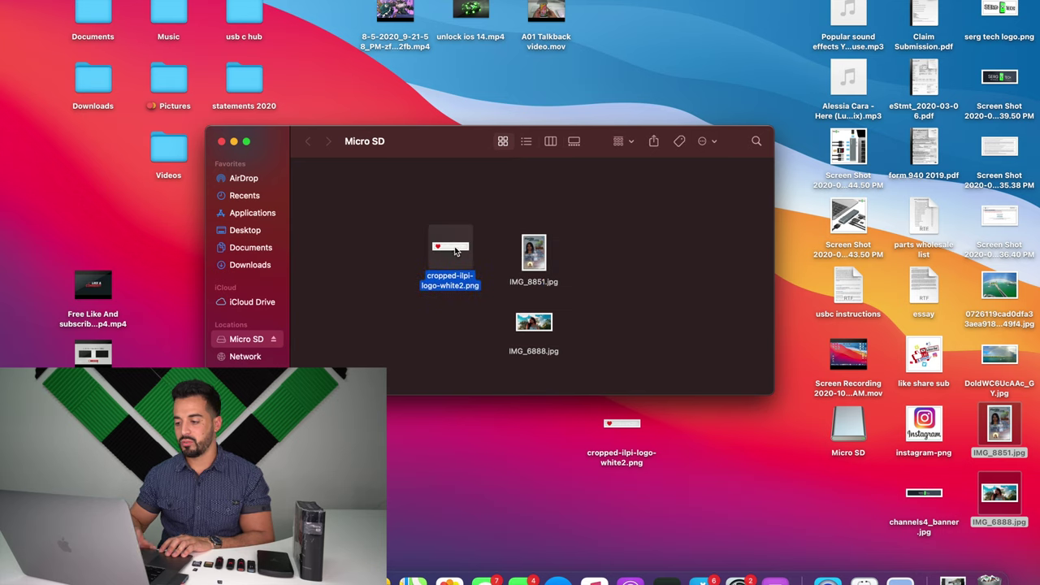
pyautogui.click(514, 200)
pyautogui.moveTo(559, 227); pyautogui.dragTo(480, 204)
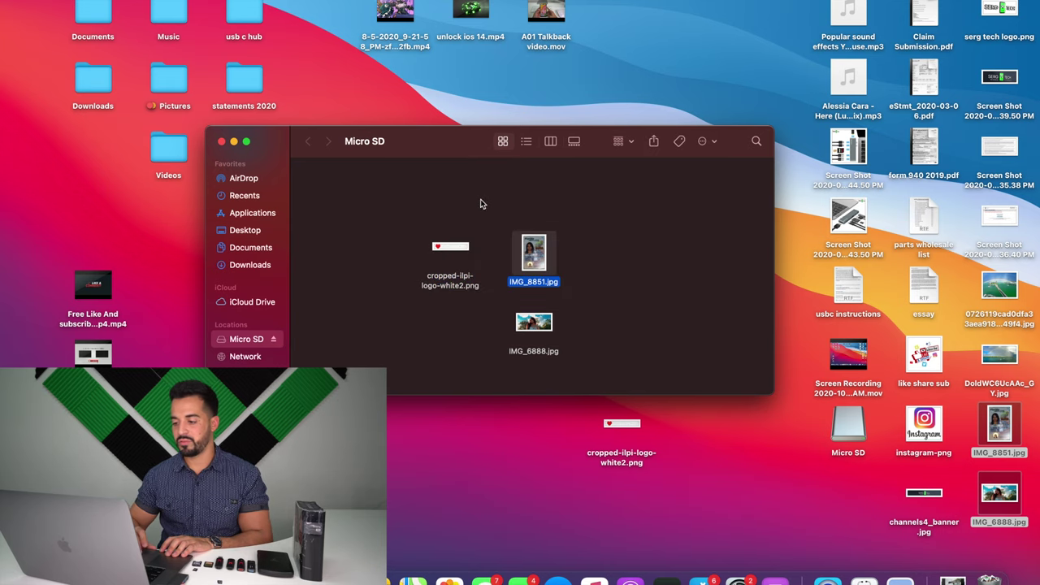
pyautogui.moveTo(444, 266); pyautogui.dragTo(455, 414)
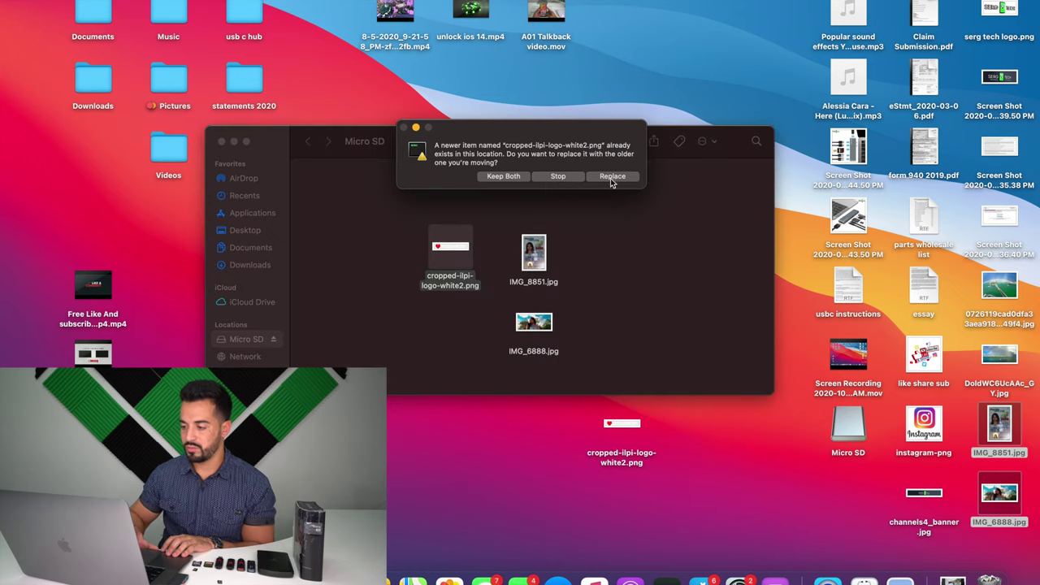
pyautogui.click(611, 179)
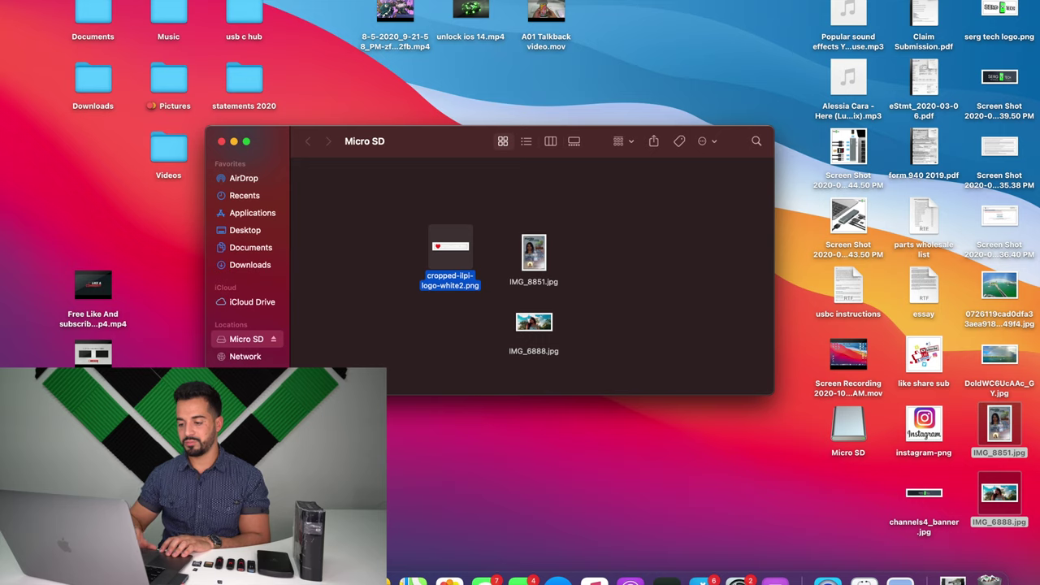